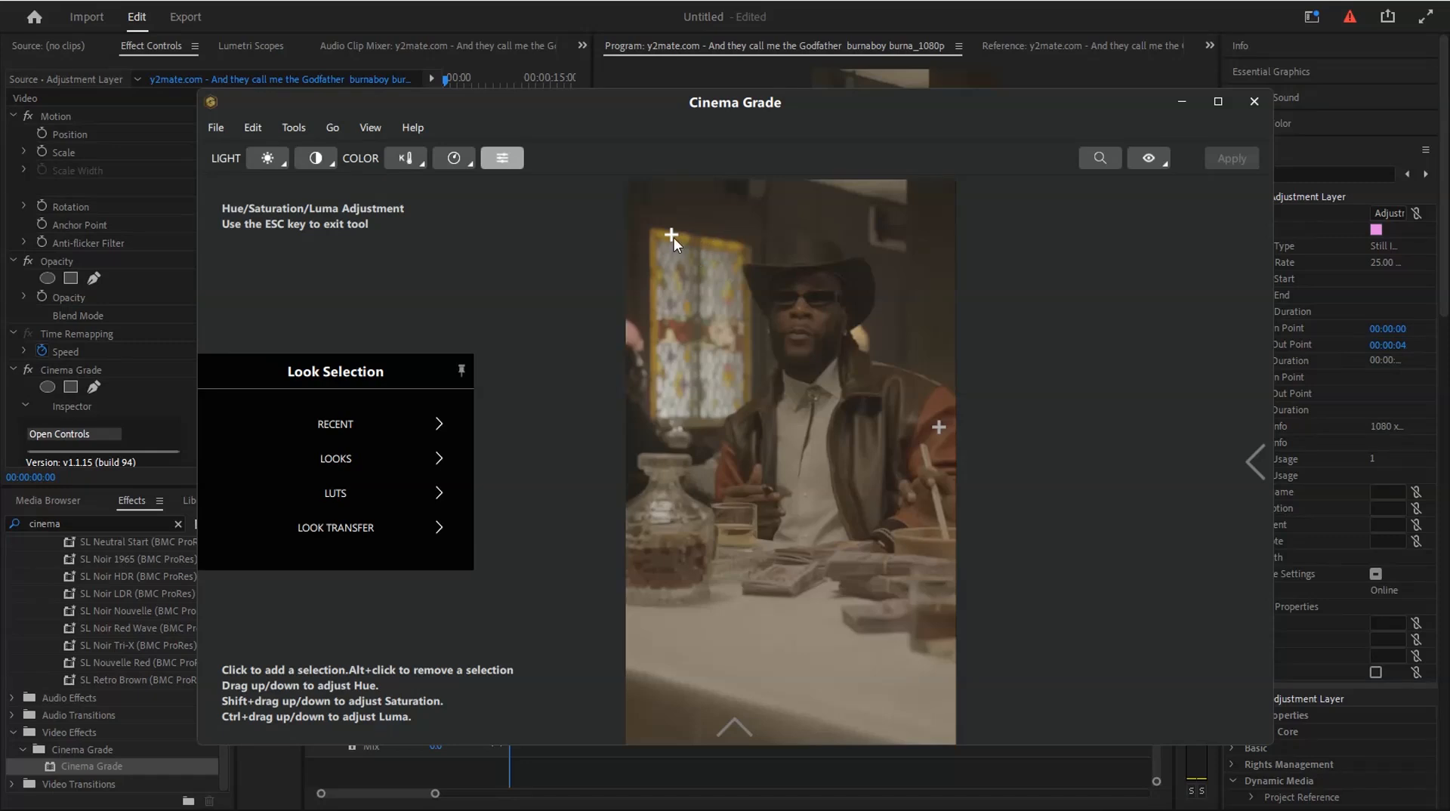
# Step: Sample the stained-glass window with the Hue/Saturation/Luma tool, shift the hue from the red jacket sleeve, and compare with the ungraded image
pyautogui.click(671, 235)
pyautogui.moveTo(936, 426)
pyautogui.mouseDown()
pyautogui.moveTo(932, 310)
pyautogui.moveTo(943, 442)
pyautogui.moveTo(924, 583)
pyautogui.moveTo(941, 353)
pyautogui.moveTo(948, 474)
pyautogui.moveTo(958, 401)
pyautogui.mouseUp()
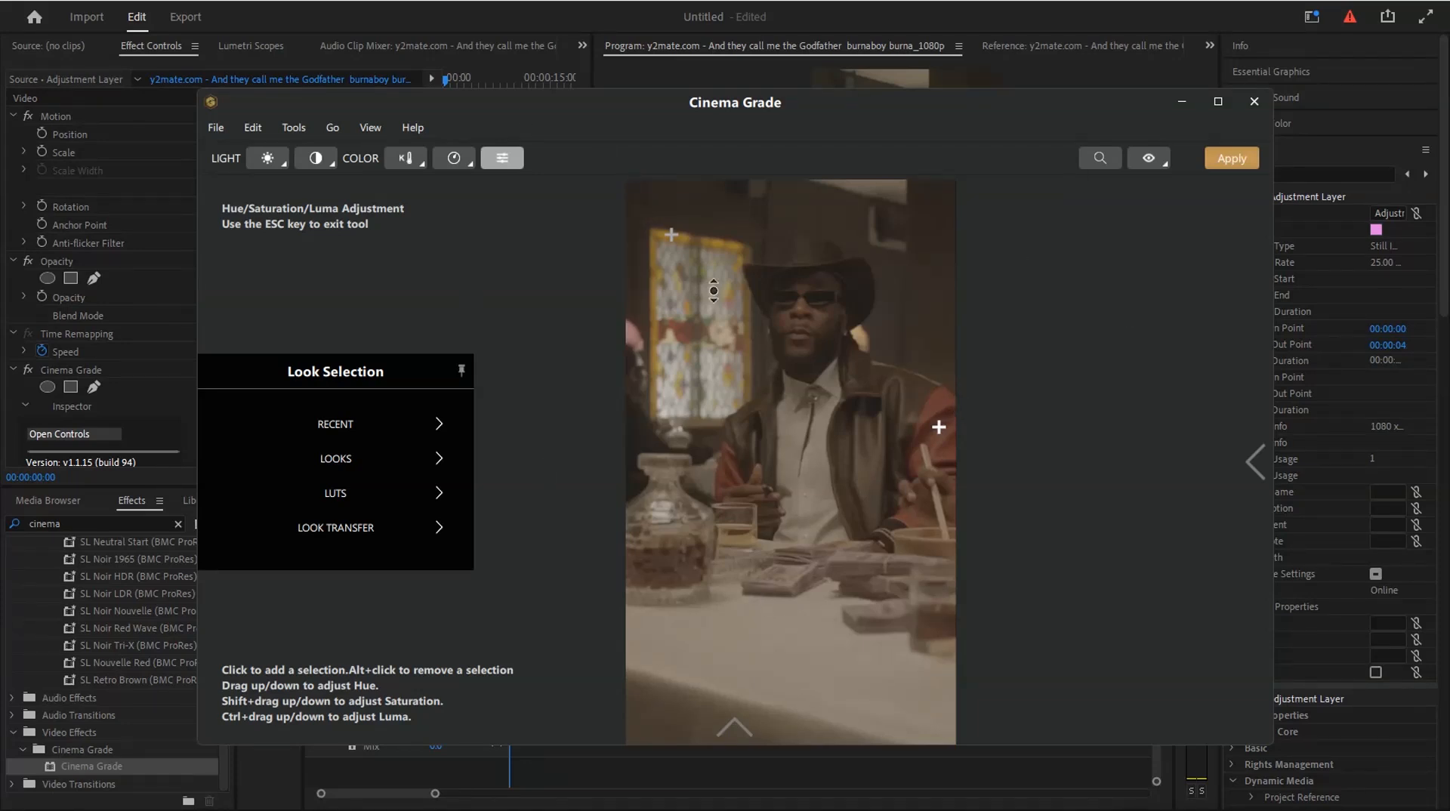
pyautogui.click(1149, 160)
pyautogui.click(1149, 160)
# Step: Raise the overall saturation to 77 and make the color temperature slightly cooler
pyautogui.click(446, 160)
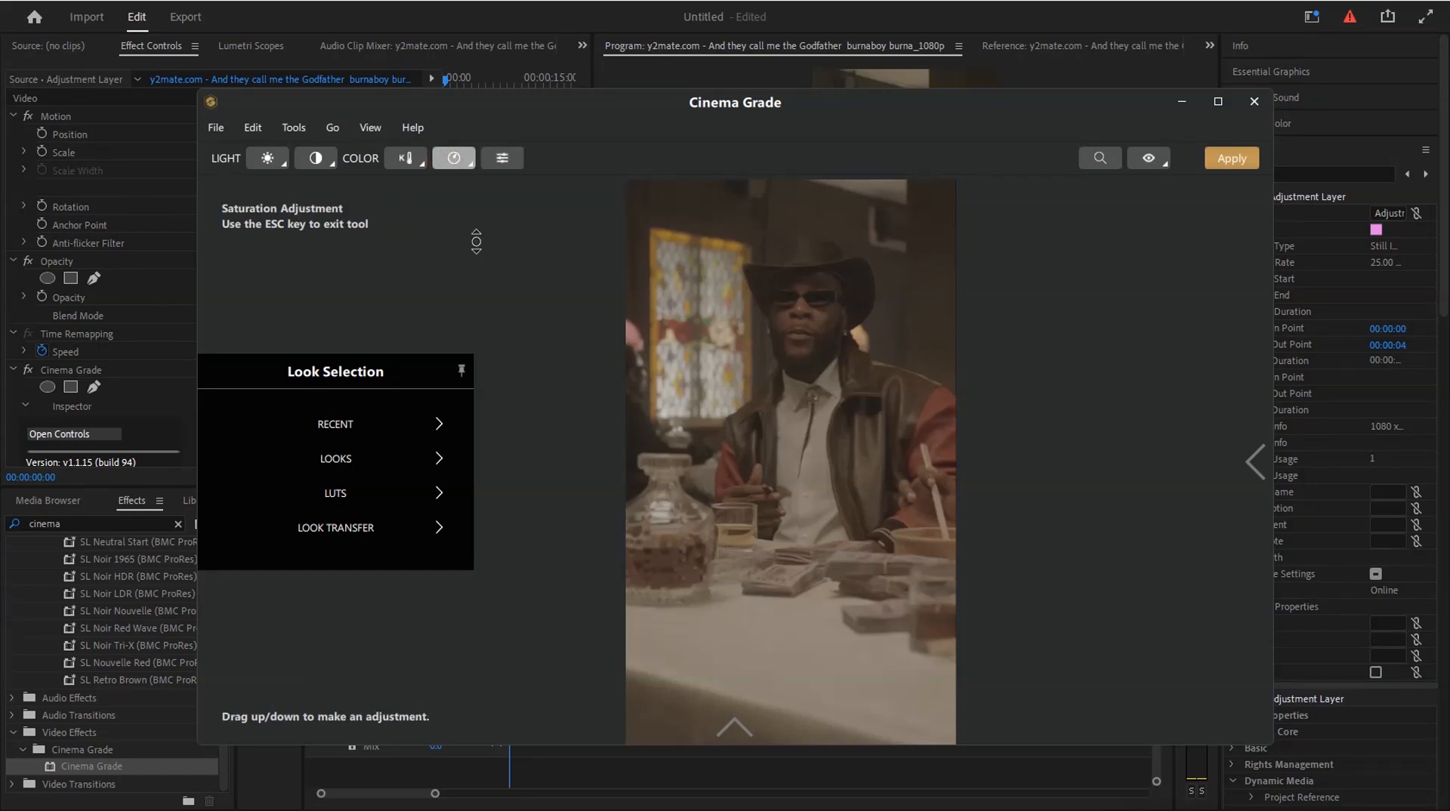
pyautogui.moveTo(870, 441); pyautogui.dragTo(861, 381)
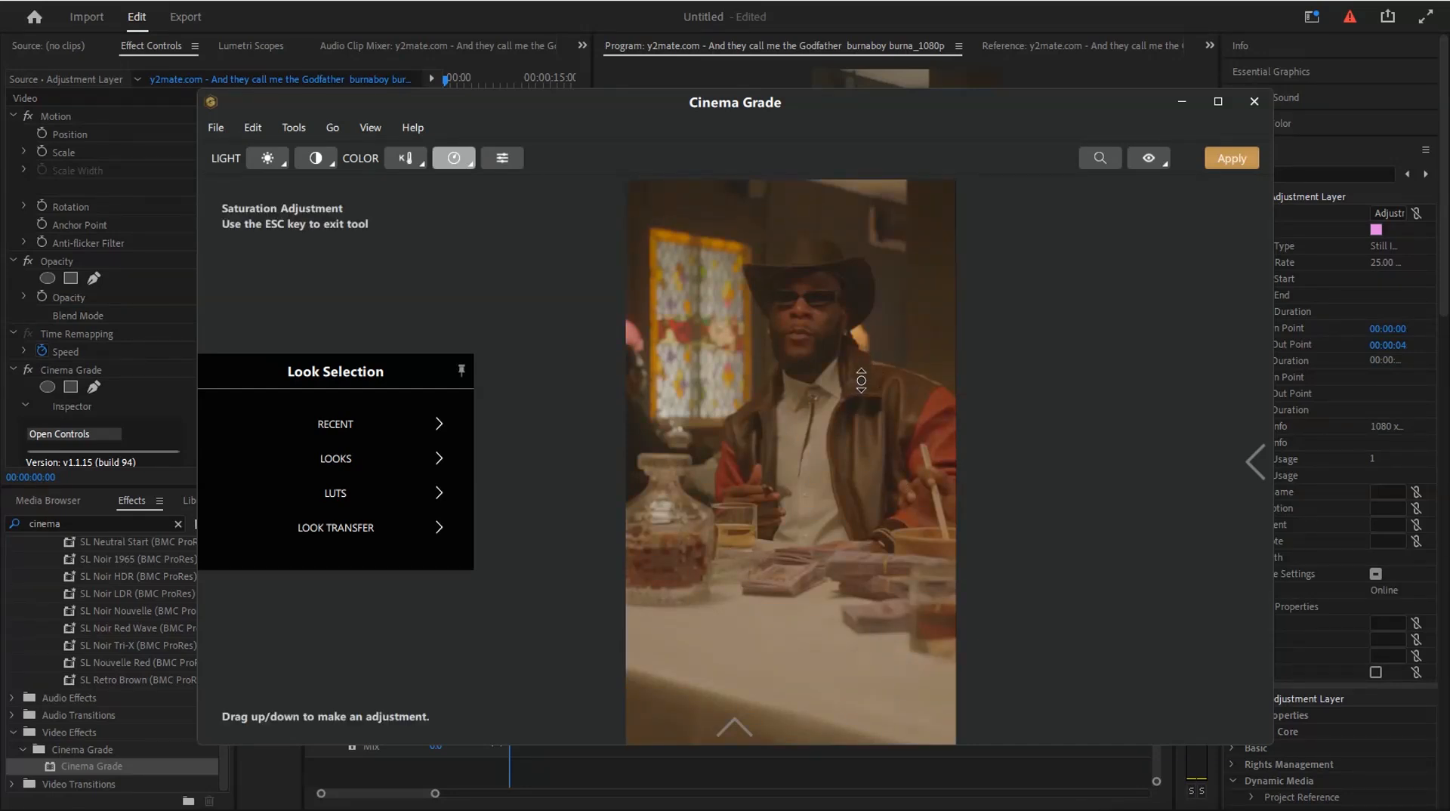
pyautogui.click(409, 157)
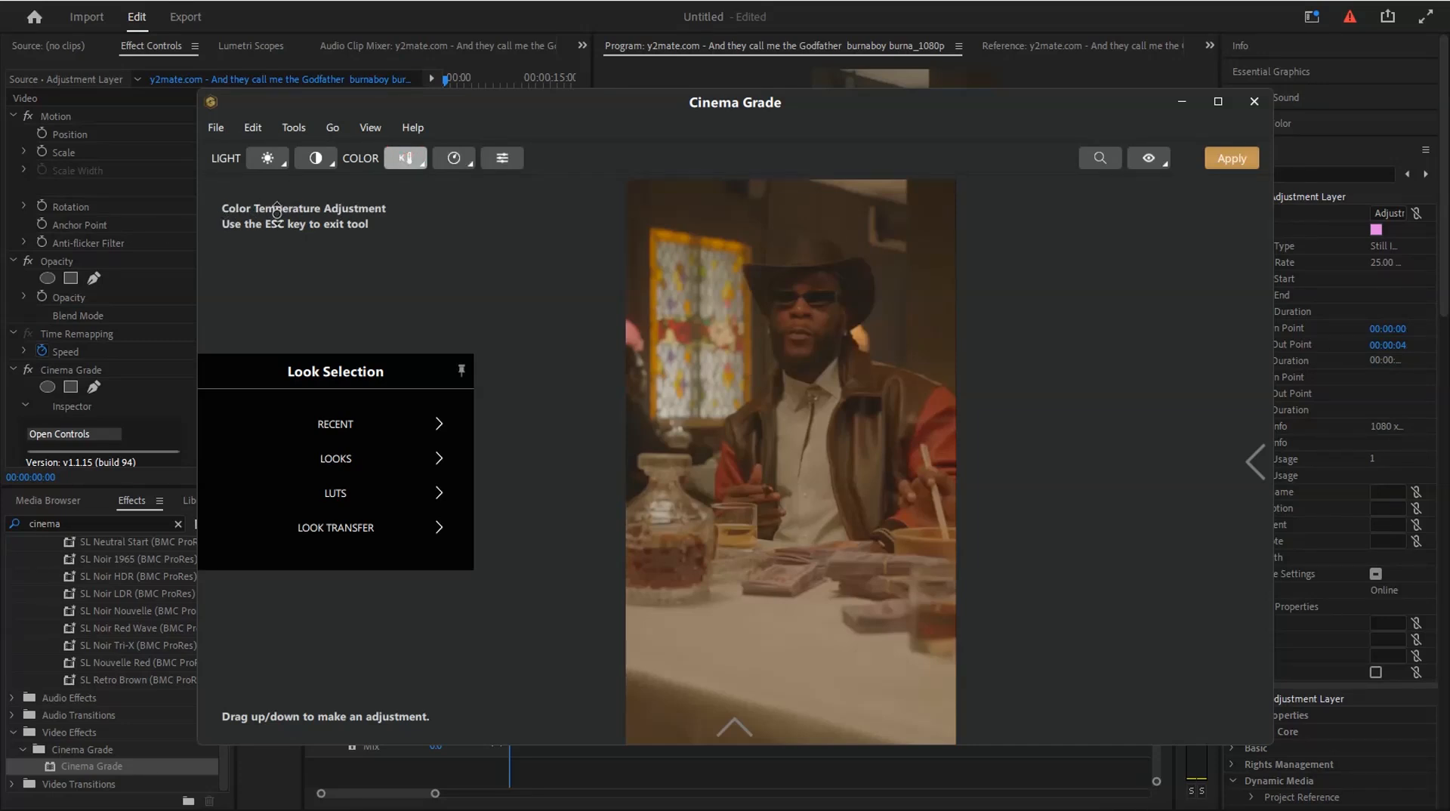
pyautogui.moveTo(823, 454)
pyautogui.mouseDown()
pyautogui.moveTo(834, 572)
pyautogui.moveTo(813, 535)
pyautogui.moveTo(827, 424)
pyautogui.moveTo(815, 484)
pyautogui.mouseUp()
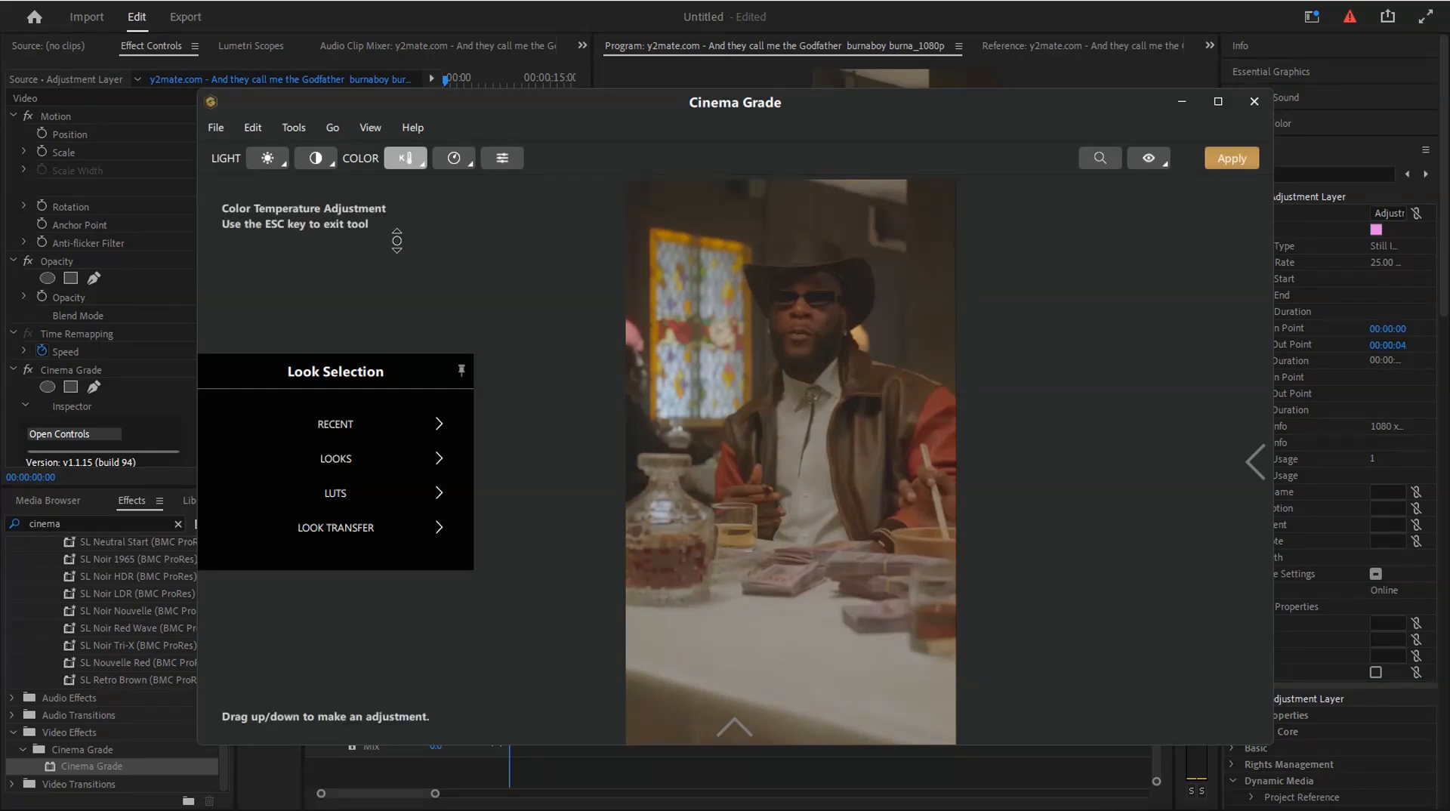
# Step: Increase the image contrast slightly and raise the exposure to about 1.13
pyautogui.click(318, 159)
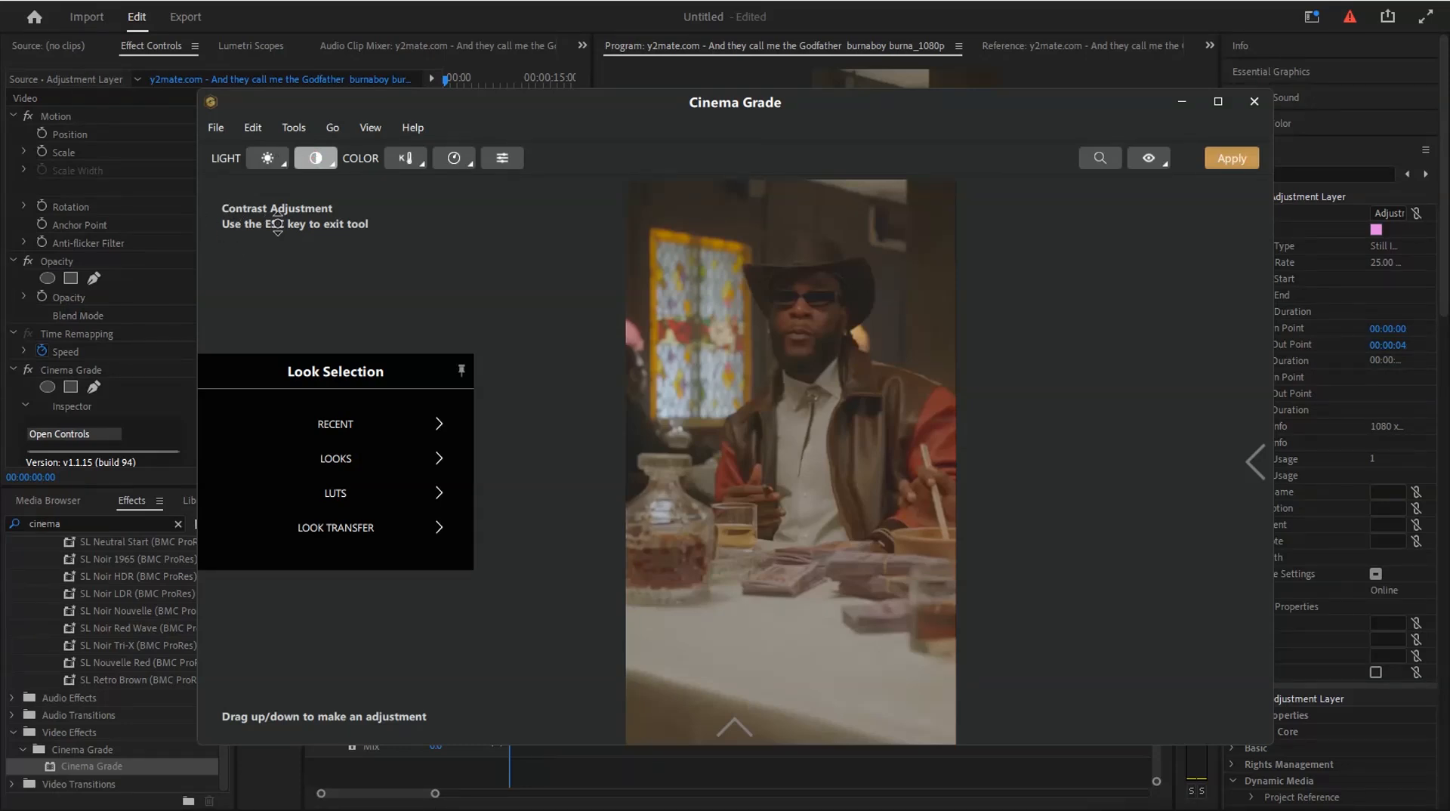
pyautogui.moveTo(830, 430)
pyautogui.mouseDown()
pyautogui.moveTo(830, 381)
pyautogui.moveTo(827, 487)
pyautogui.moveTo(834, 410)
pyautogui.mouseUp()
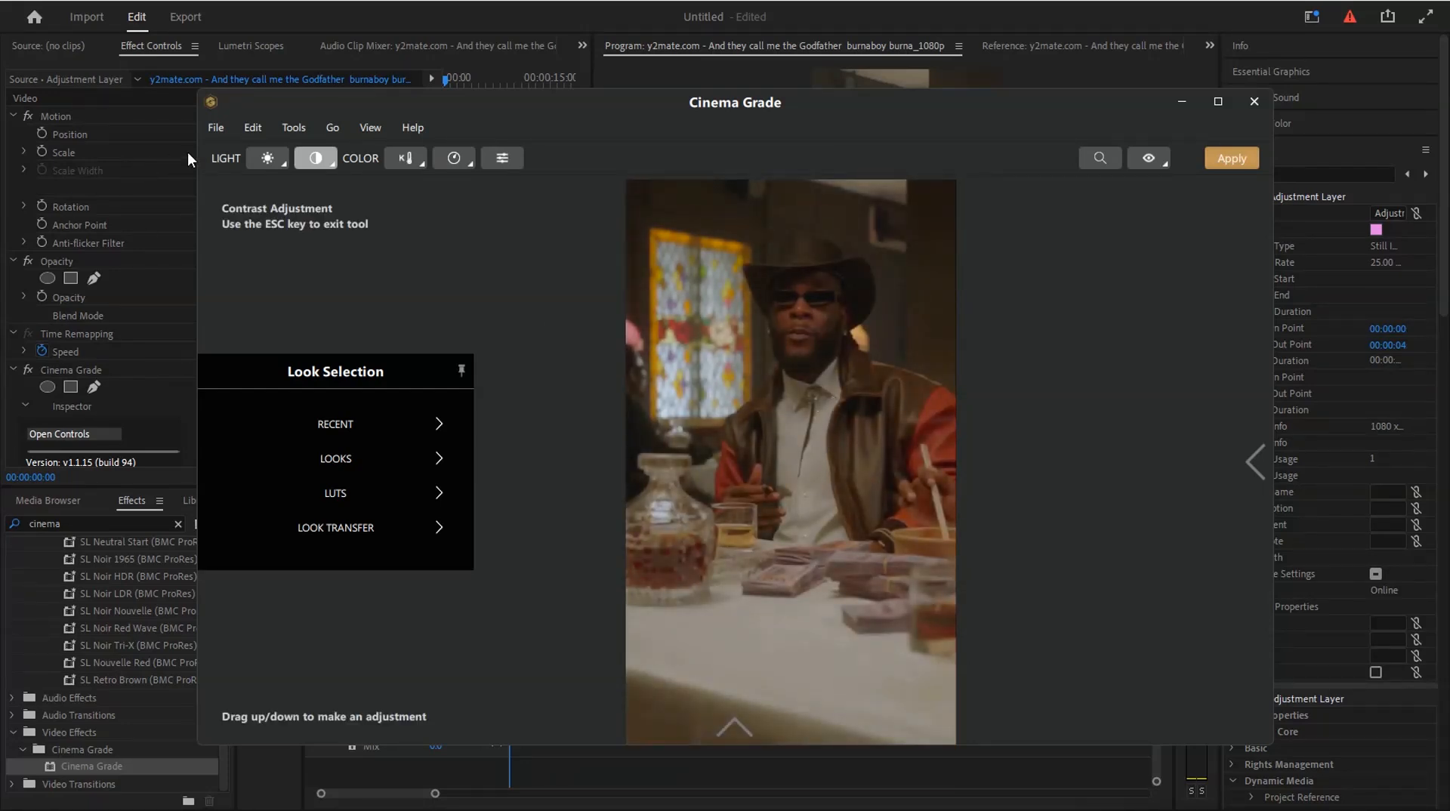
pyautogui.click(278, 156)
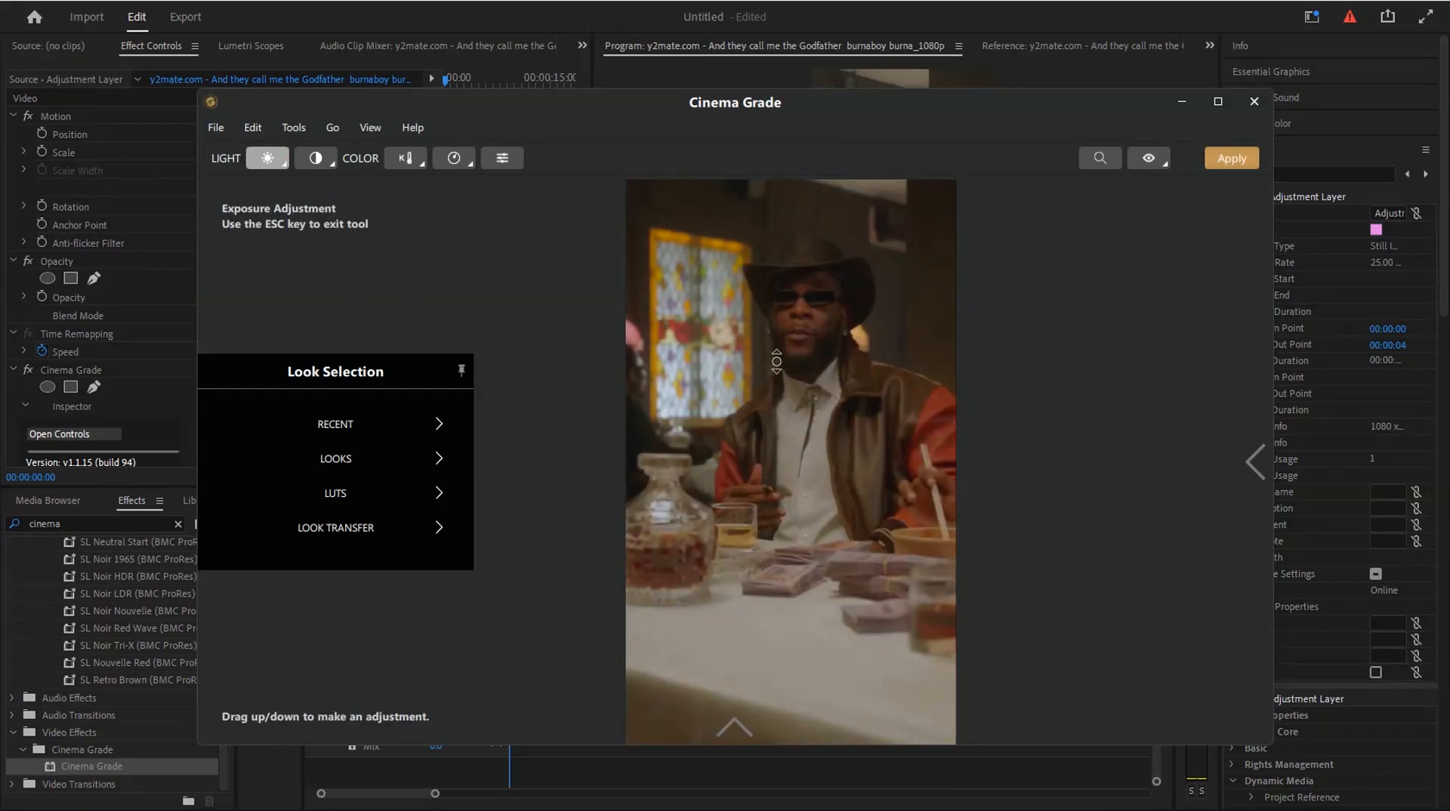
pyautogui.moveTo(813, 370); pyautogui.dragTo(831, 310)
# Step: Increase the contrast to 45 and compare the grade with the ungraded image
pyautogui.click(317, 162)
pyautogui.moveTo(830, 414); pyautogui.dragTo(836, 370)
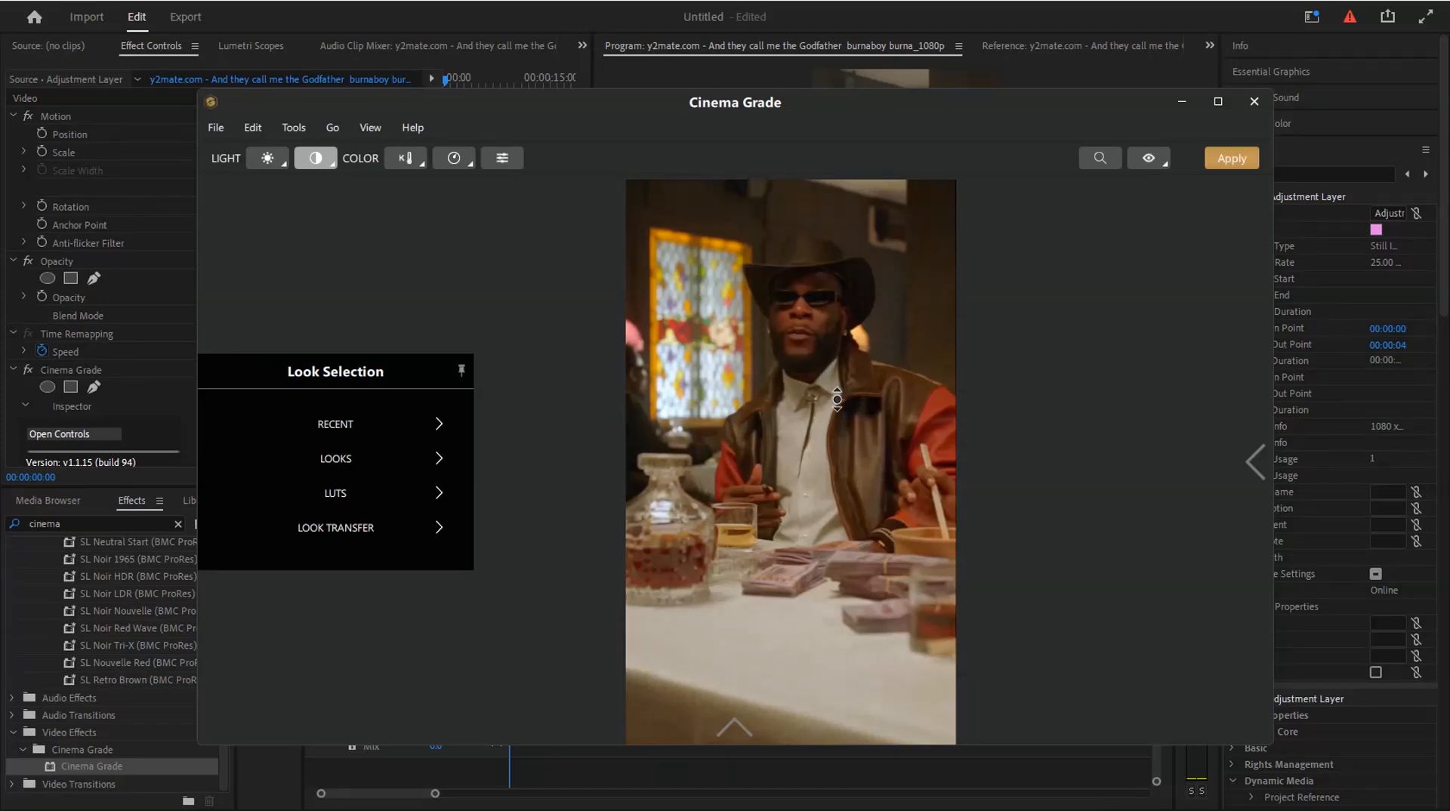
pyautogui.click(1160, 160)
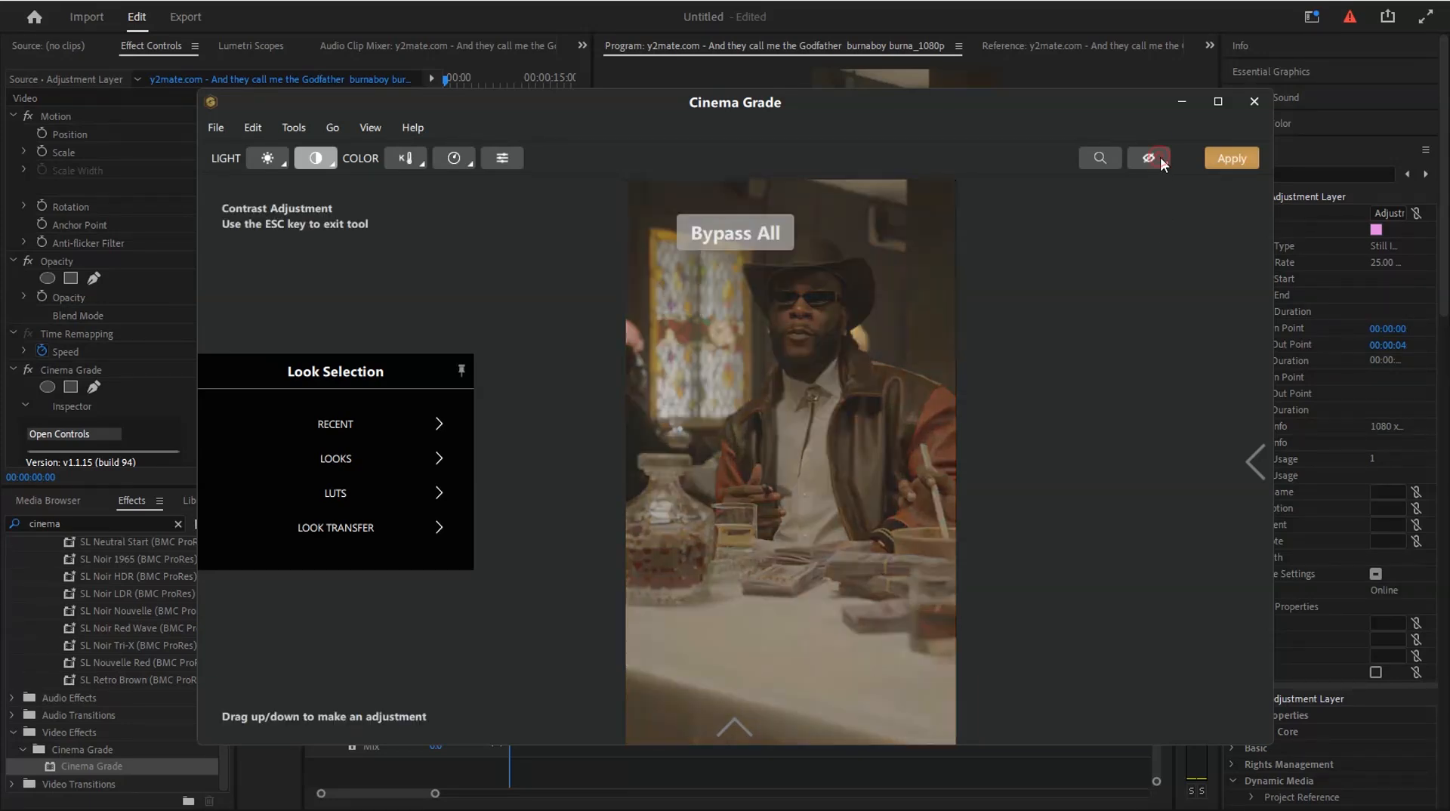
pyautogui.click(1160, 160)
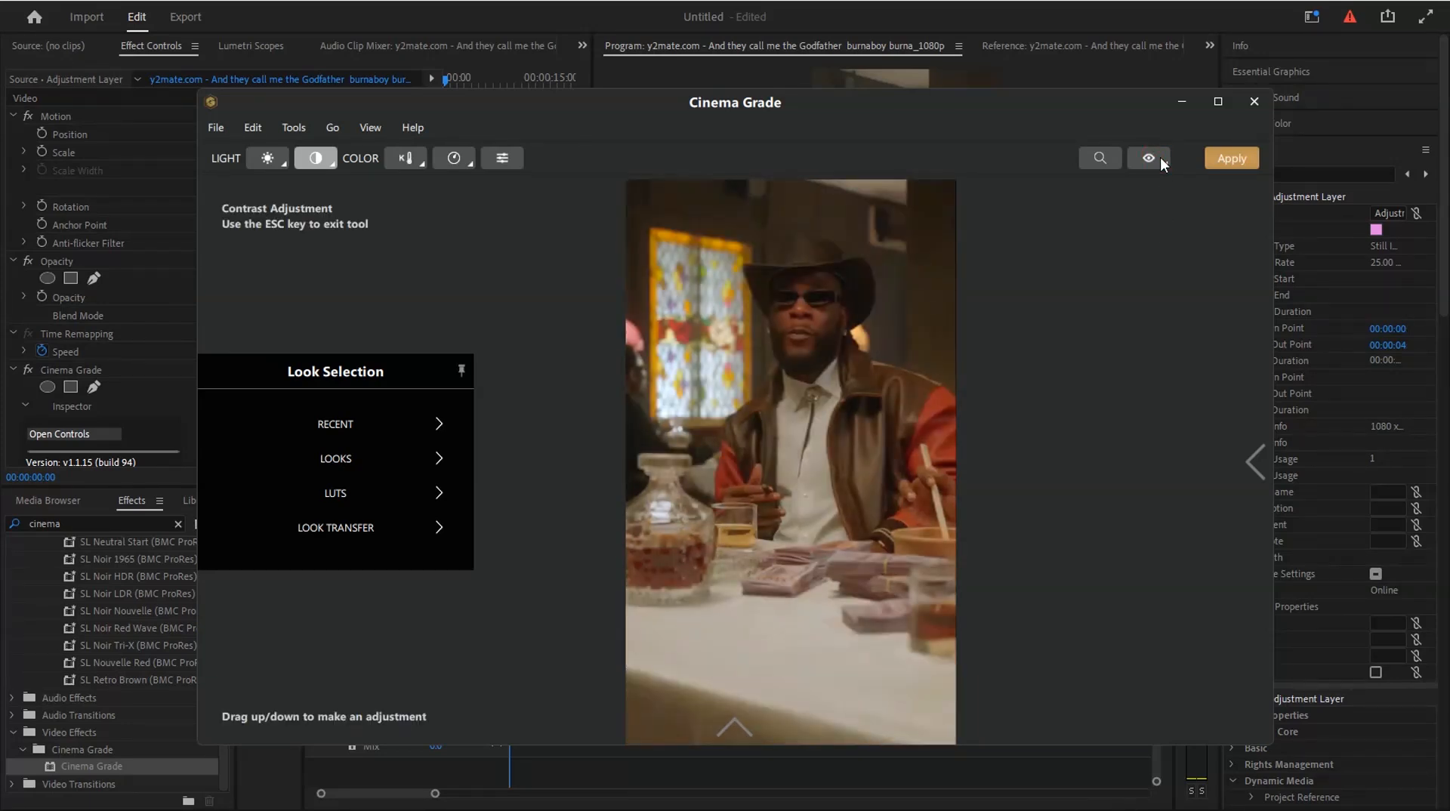
pyautogui.click(1160, 157)
pyautogui.click(1160, 157)
# Step: Try cooler and warmer color temperatures on the shot and settle on about 6148
pyautogui.click(396, 162)
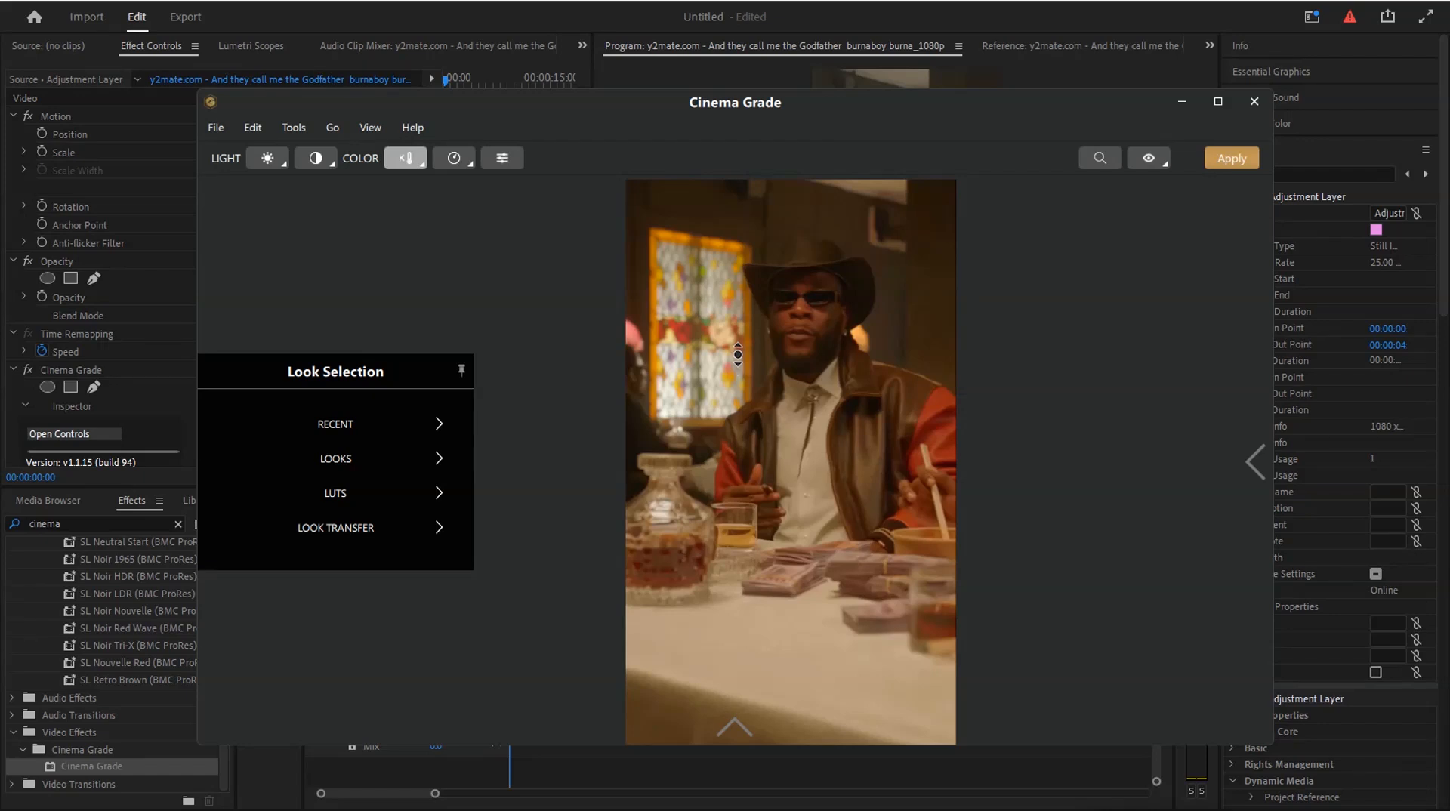
pyautogui.moveTo(738, 354); pyautogui.dragTo(737, 393)
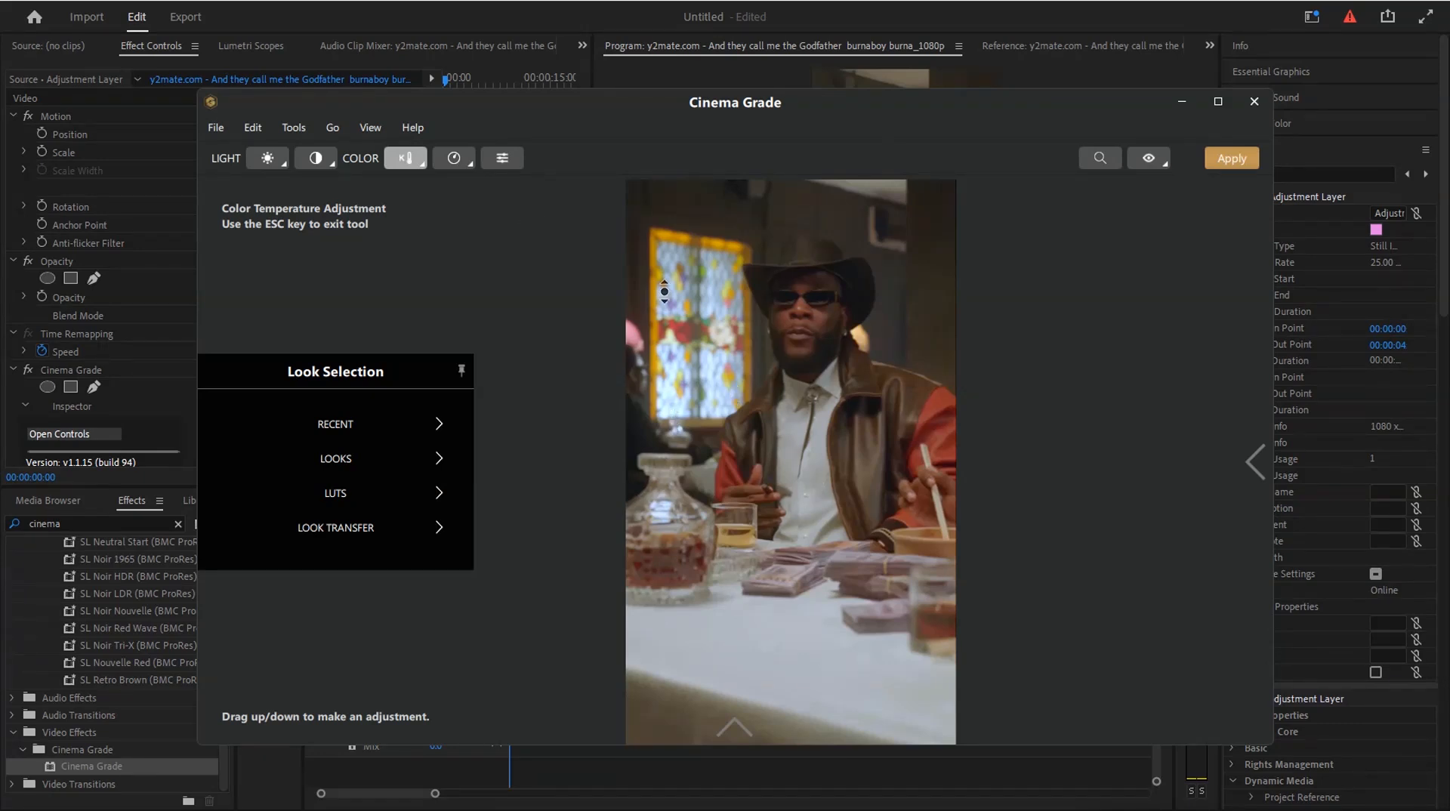
pyautogui.moveTo(837, 342); pyautogui.dragTo(838, 324)
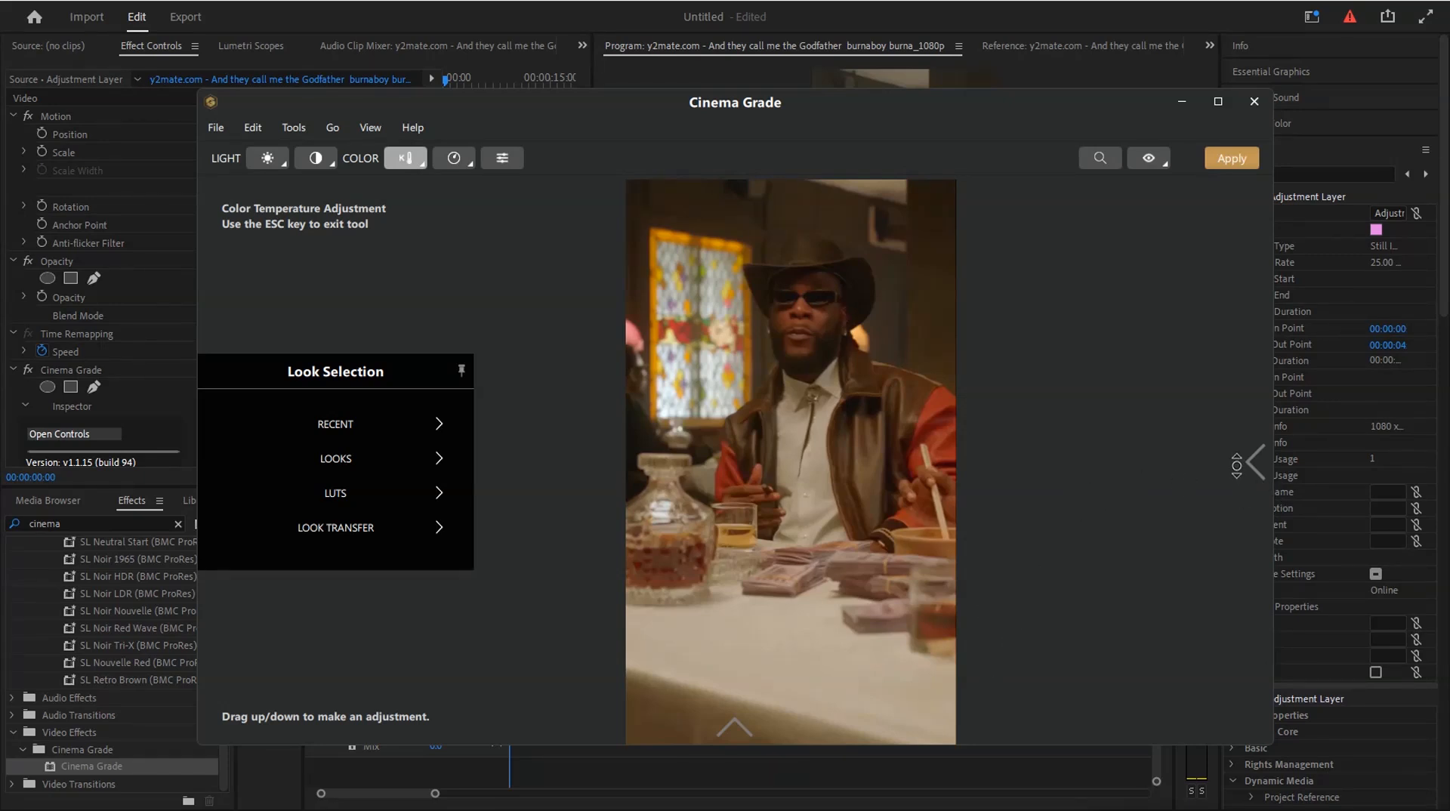
# Step: Lower the light Shadows to -11, Midtones to -5 and Highlights to -15, comparing the result with the ungraded image
pyautogui.moveTo(1247, 461)
pyautogui.scroll(-10, 1175, 428)
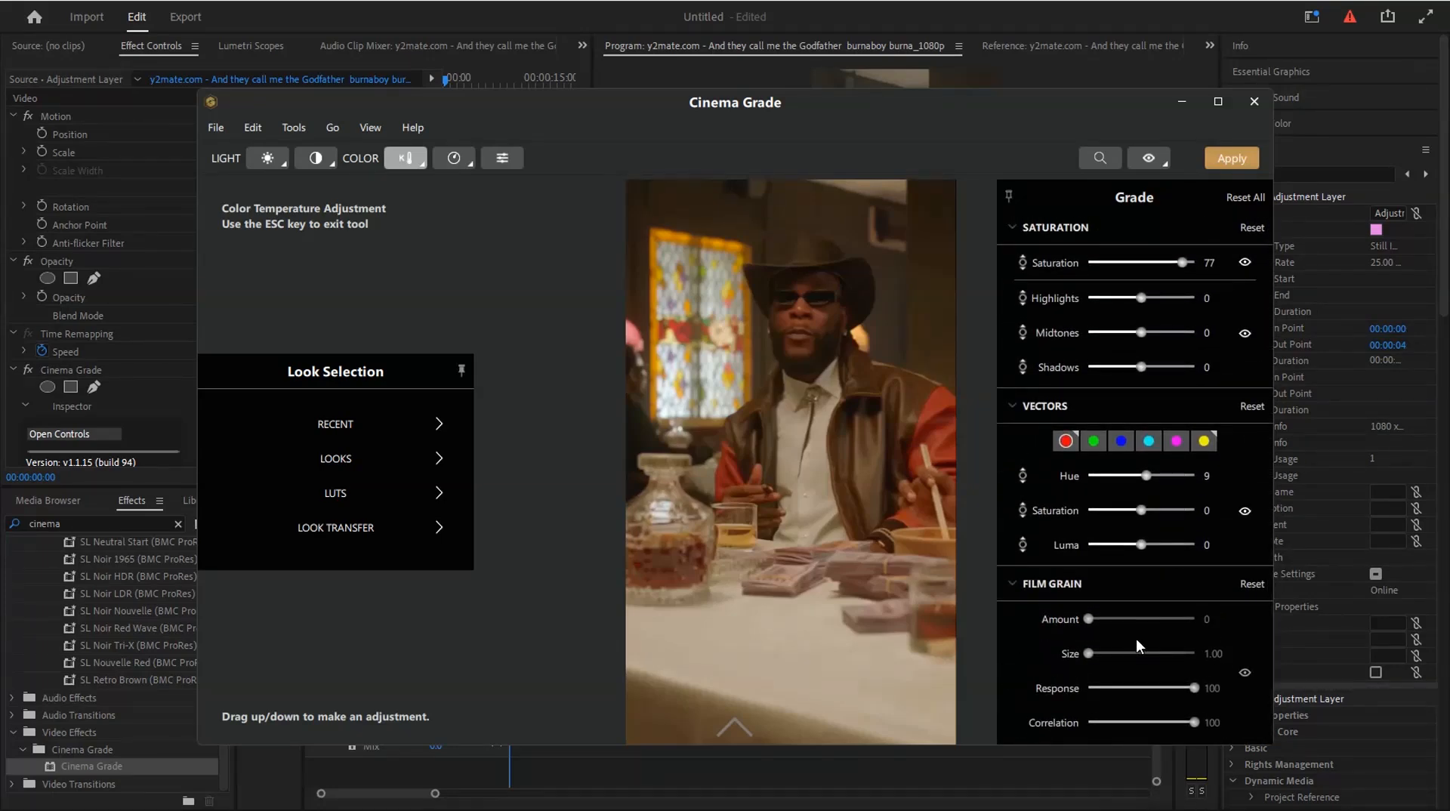
pyautogui.scroll(10, 1140, 628)
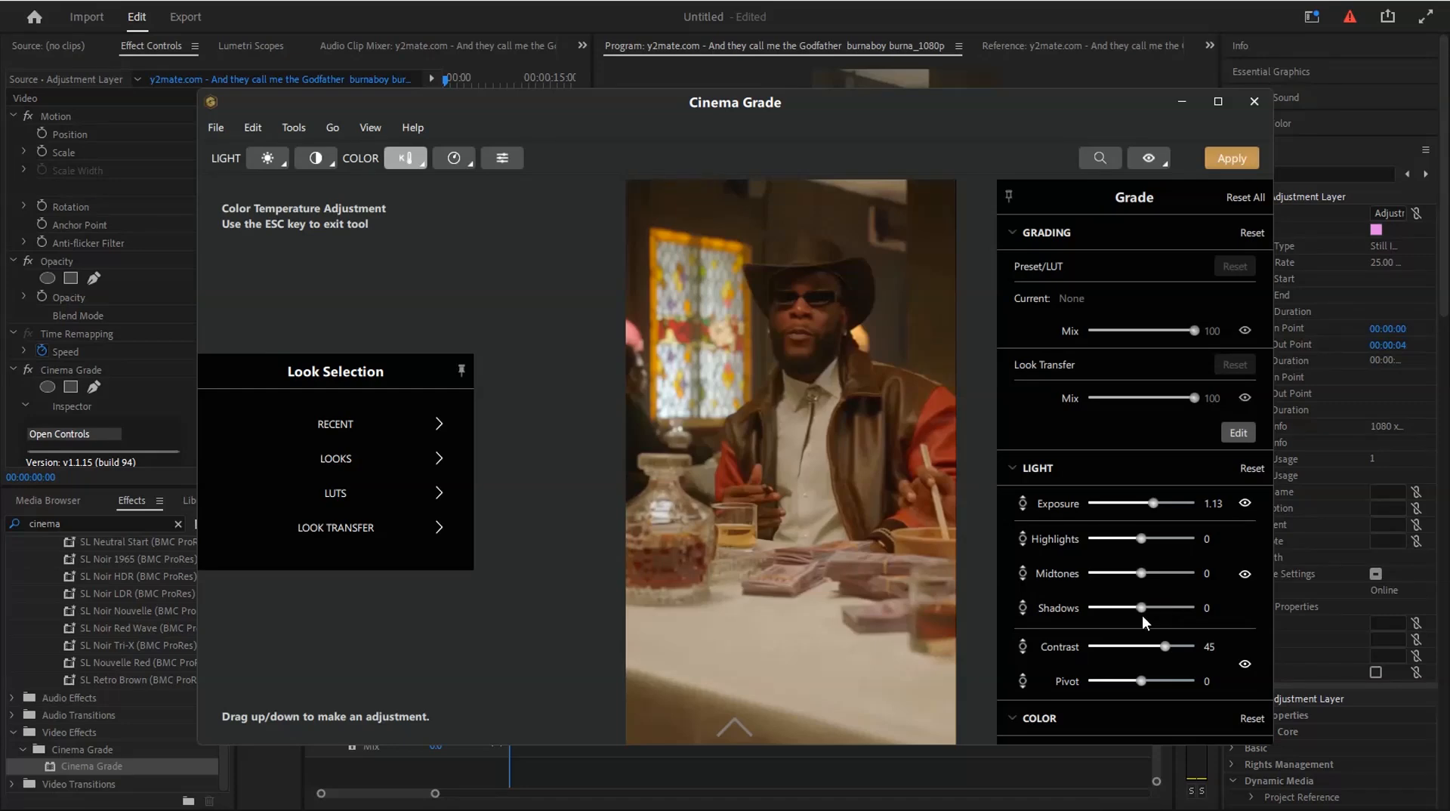
pyautogui.moveTo(1143, 605)
pyautogui.mouseDown()
pyautogui.moveTo(1163, 601)
pyautogui.moveTo(1139, 605)
pyautogui.mouseUp()
pyautogui.moveTo(1141, 569)
pyautogui.mouseDown()
pyautogui.moveTo(1163, 570)
pyautogui.moveTo(1140, 577)
pyautogui.mouseUp()
pyautogui.moveTo(1140, 537)
pyautogui.mouseDown()
pyautogui.moveTo(1167, 536)
pyautogui.moveTo(1133, 542)
pyautogui.mouseUp()
pyautogui.click(1157, 161)
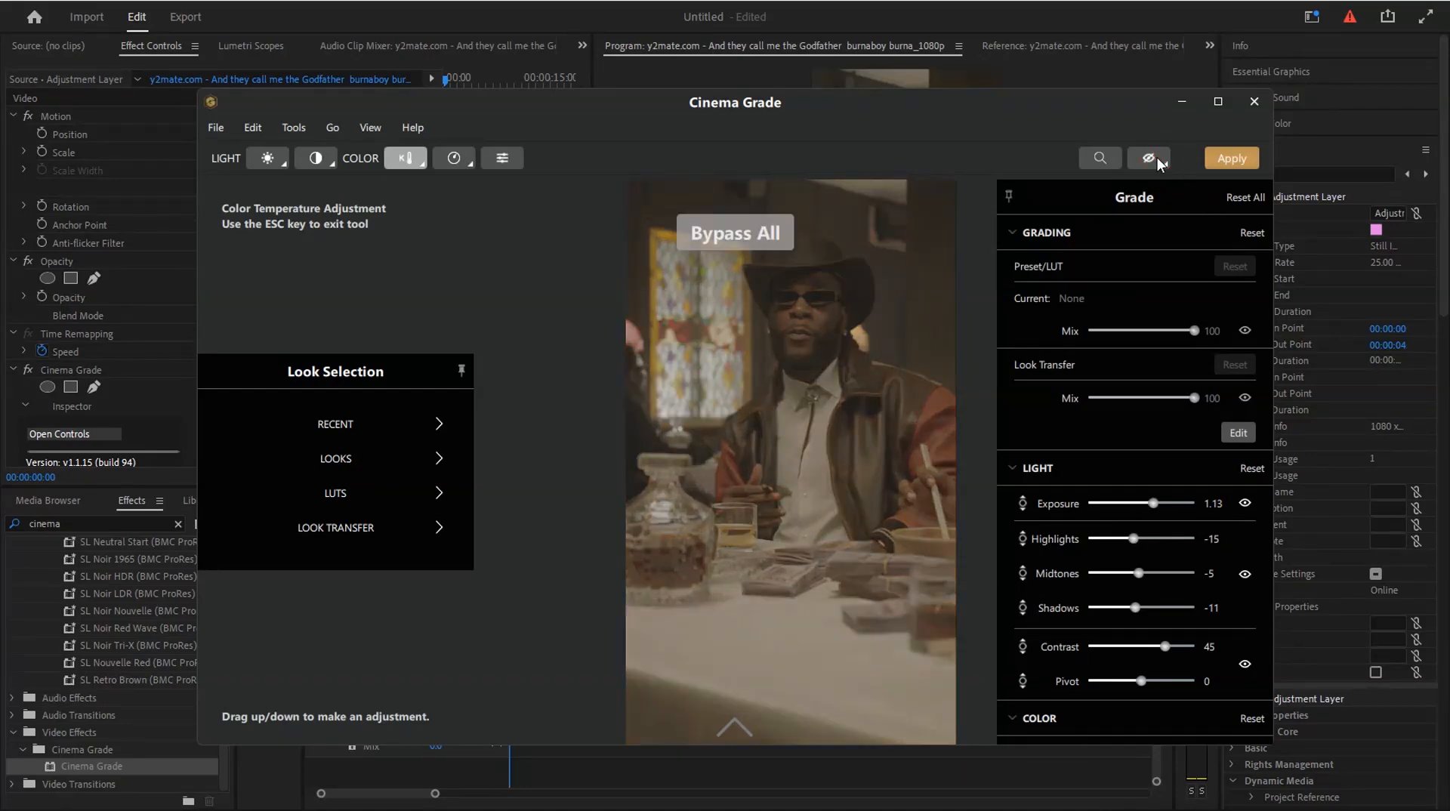
pyautogui.click(1158, 161)
# Step: Set the contrast Pivot to 31 in the Light settings
pyautogui.scroll(-2, 1104, 441)
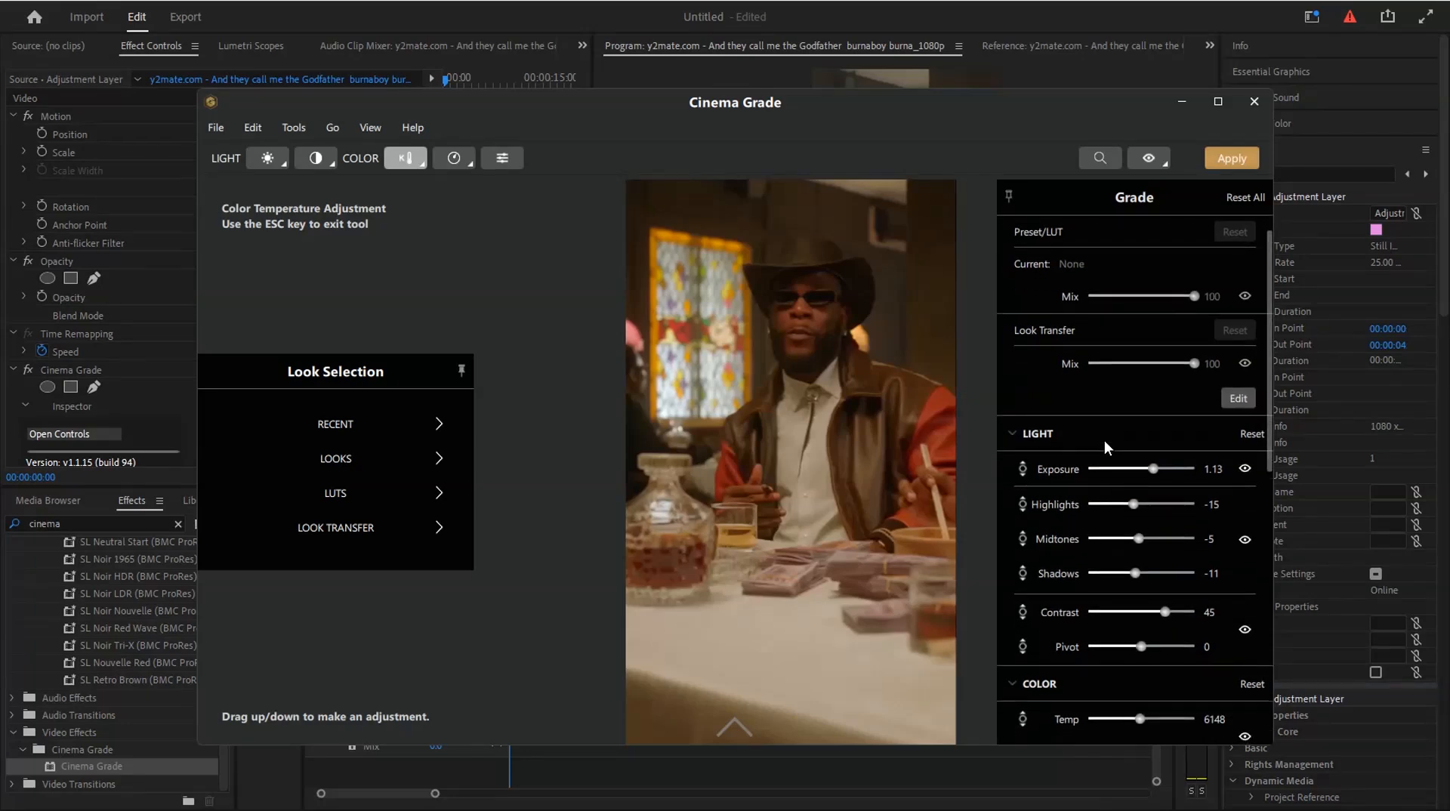
pyautogui.scroll(-4, 1104, 441)
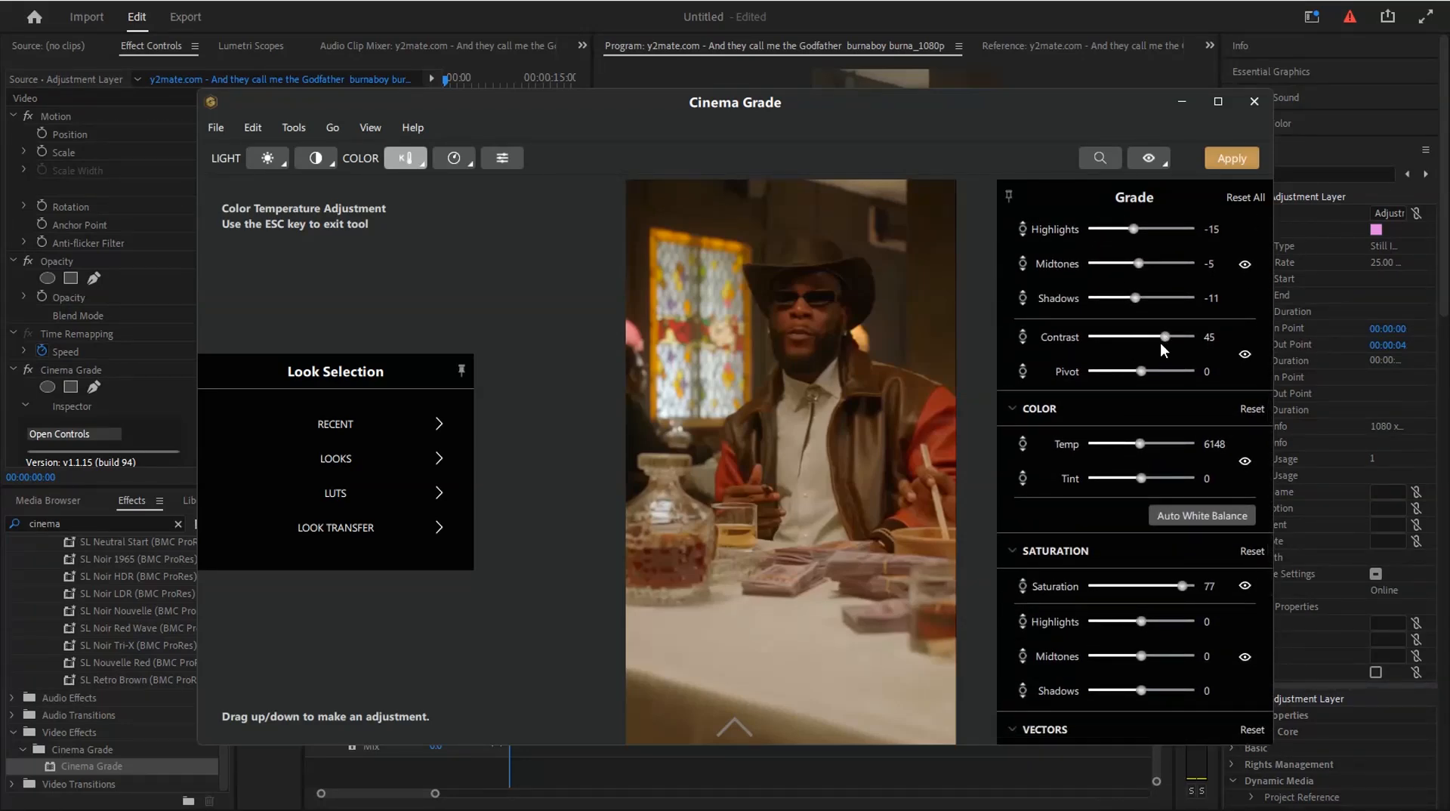
pyautogui.click(1141, 370)
pyautogui.moveTo(1141, 370)
pyautogui.mouseDown()
pyautogui.moveTo(1176, 364)
pyautogui.moveTo(1122, 374)
pyautogui.moveTo(1159, 375)
pyautogui.mouseUp()
# Step: Set the color Tint to -15 and fine-tune the temperature to 6128
pyautogui.scroll(-2, 1122, 434)
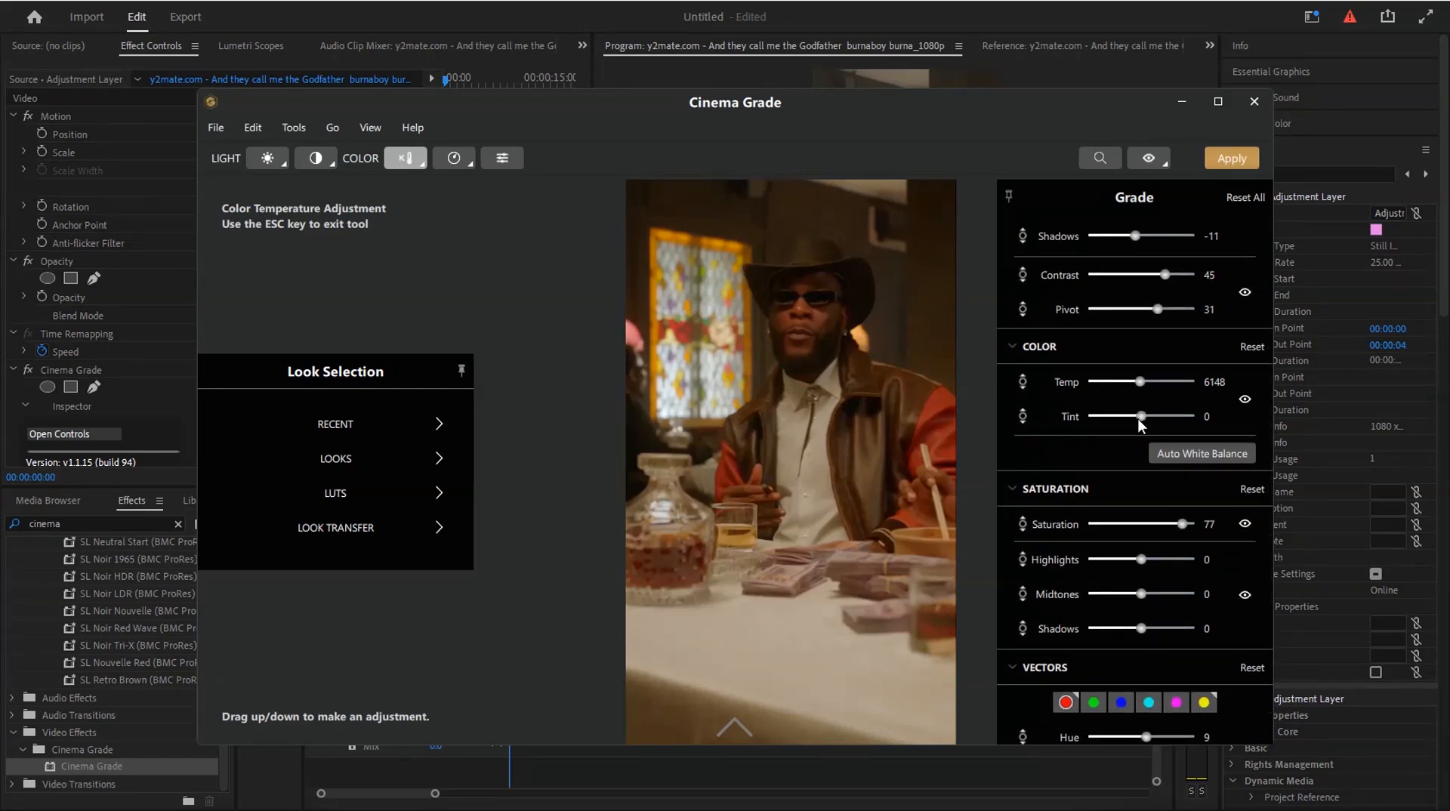
pyautogui.moveTo(1138, 418)
pyautogui.mouseDown()
pyautogui.moveTo(1157, 416)
pyautogui.moveTo(1101, 421)
pyautogui.moveTo(1135, 421)
pyautogui.mouseUp()
pyautogui.click(1148, 158)
pyautogui.moveTo(1139, 379); pyautogui.dragTo(1138, 380)
# Step: Set the yellow vector's hue to 8 and its saturation to 5
pyautogui.scroll(-3, 1107, 478)
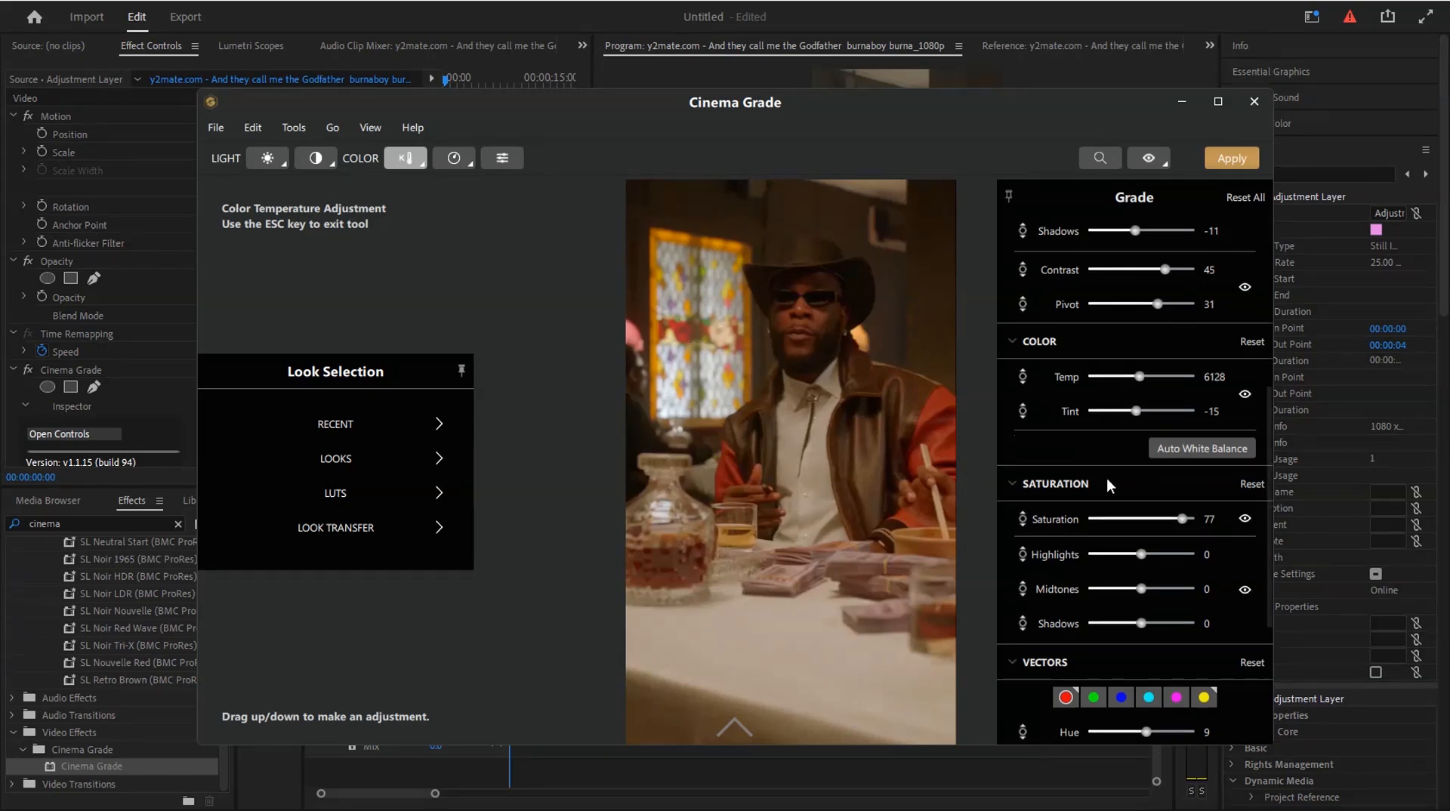
pyautogui.click(1206, 499)
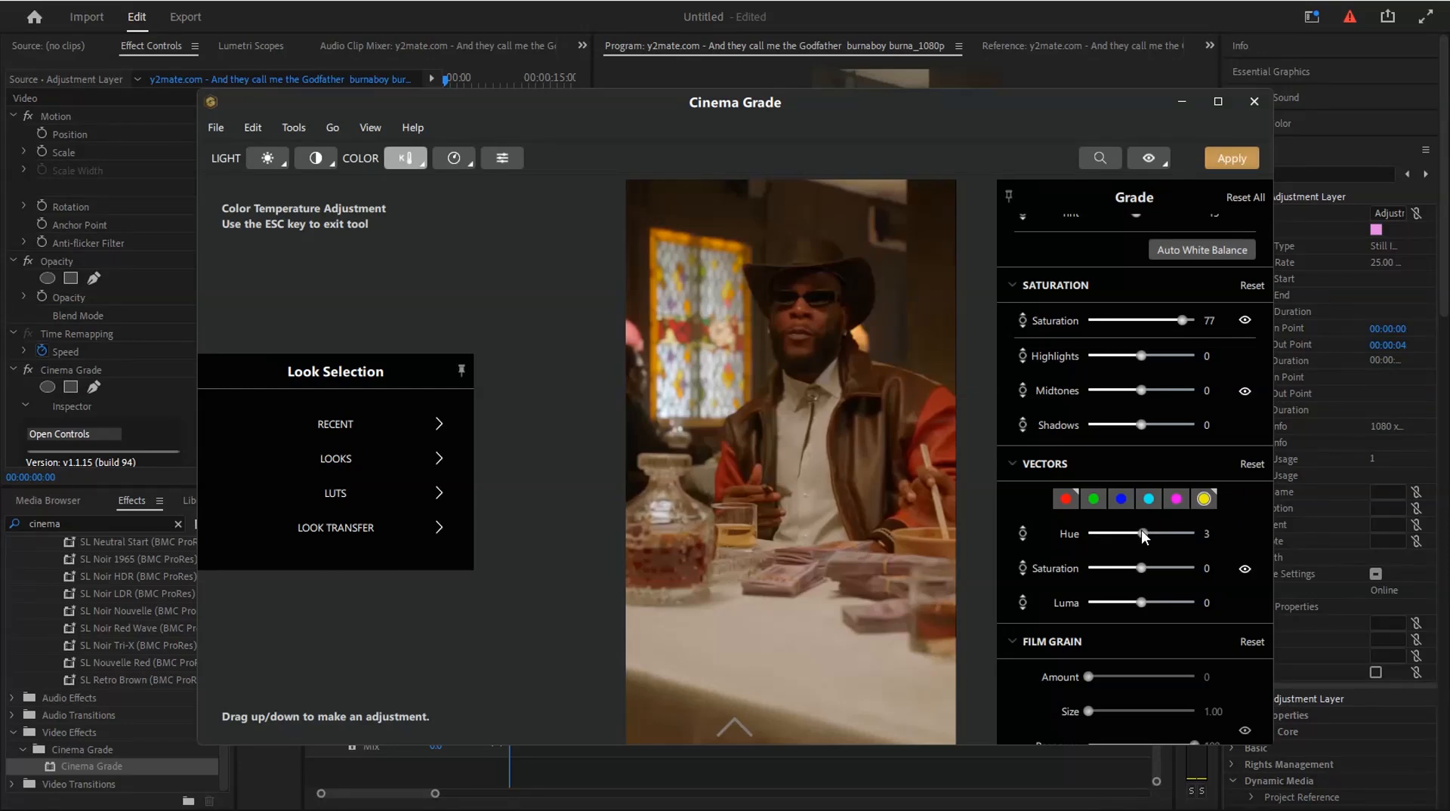
pyautogui.moveTo(1144, 530)
pyautogui.mouseDown()
pyautogui.moveTo(1116, 533)
pyautogui.moveTo(1152, 531)
pyautogui.moveTo(1139, 536)
pyautogui.mouseUp()
pyautogui.moveTo(1137, 532); pyautogui.dragTo(1146, 536)
pyautogui.moveTo(1148, 532); pyautogui.dragTo(1146, 534)
pyautogui.click(1161, 154)
pyautogui.moveTo(1140, 568)
pyautogui.mouseDown()
pyautogui.moveTo(1158, 564)
pyautogui.moveTo(1145, 569)
pyautogui.mouseUp()
# Step: Raise the magenta vector's hue, saturation and luma, and lower the green vector's hue
pyautogui.scroll(-3, 1144, 569)
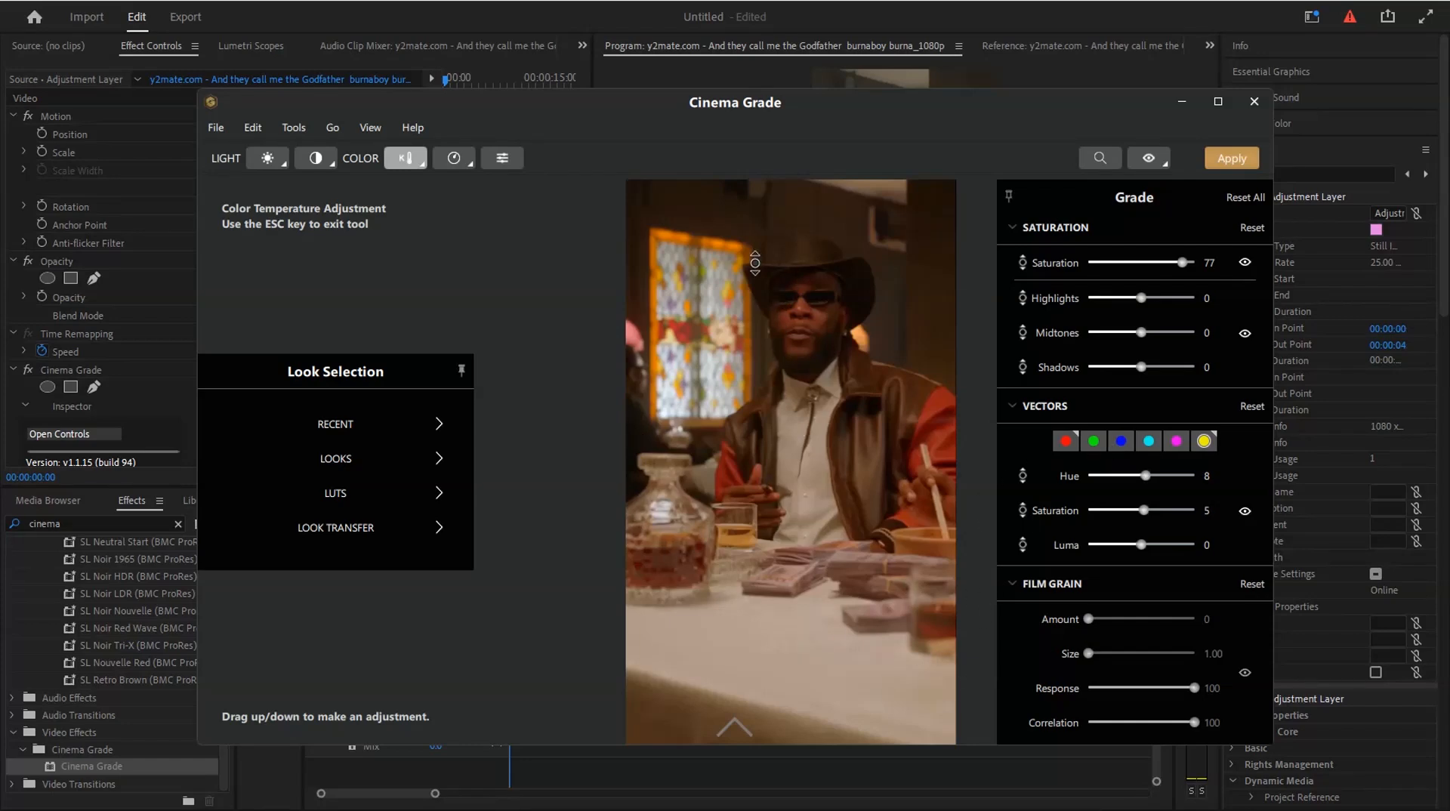
pyautogui.click(1176, 441)
pyautogui.moveTo(1143, 475)
pyautogui.mouseDown()
pyautogui.moveTo(1171, 473)
pyautogui.moveTo(1090, 479)
pyautogui.moveTo(1181, 478)
pyautogui.moveTo(1093, 491)
pyautogui.moveTo(1201, 483)
pyautogui.moveTo(1130, 490)
pyautogui.moveTo(1146, 490)
pyautogui.mouseUp()
pyautogui.moveTo(1146, 475)
pyautogui.mouseDown()
pyautogui.moveTo(1198, 472)
pyautogui.moveTo(1070, 487)
pyautogui.moveTo(1160, 480)
pyautogui.mouseUp()
pyautogui.moveTo(1145, 506); pyautogui.dragTo(1174, 500)
pyautogui.moveTo(1145, 550); pyautogui.dragTo(1152, 545)
pyautogui.click(1092, 440)
pyautogui.moveTo(1186, 475); pyautogui.dragTo(1101, 478)
# Step: Set the red vector's saturation to 18 and its hue to -10, comparing with the ungraded image
pyautogui.click(1068, 444)
pyautogui.moveTo(1142, 513)
pyautogui.mouseDown()
pyautogui.moveTo(1161, 506)
pyautogui.moveTo(1154, 519)
pyautogui.mouseUp()
pyautogui.click(1146, 159)
pyautogui.click(1146, 158)
pyautogui.moveTo(1151, 481); pyautogui.dragTo(1135, 487)
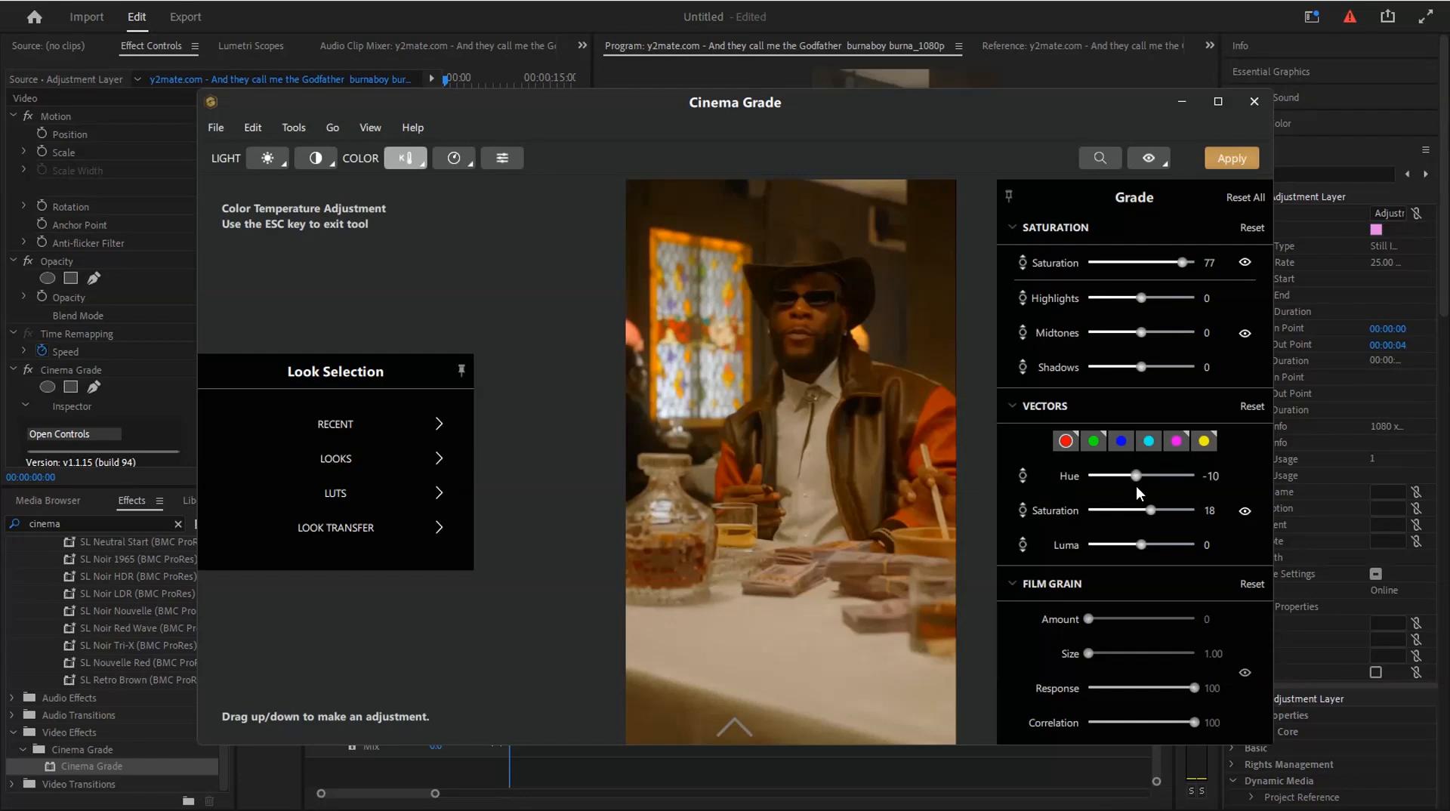